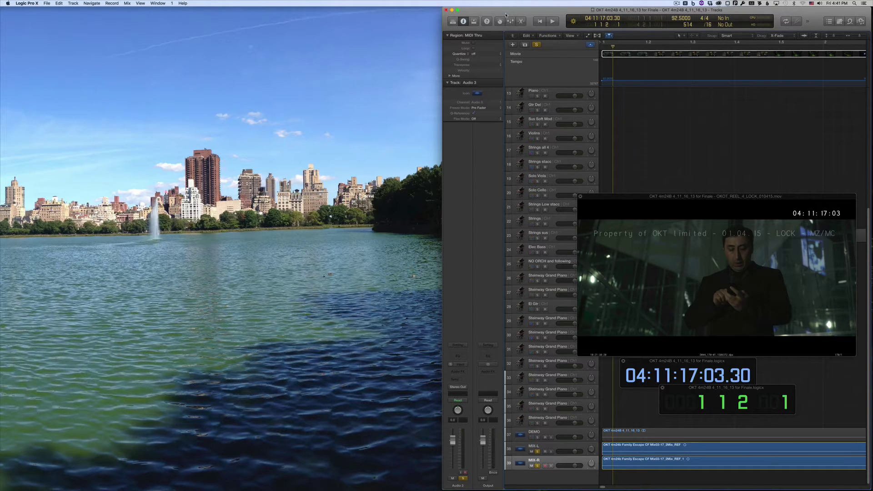
Step: Unmute all tracks with Ctrl+M so the M buttons on tracks 13–37 turn off
key(ctrl+m)
Step: Show the Audio > Devices preferences, keeping ReWire Behavior on Playback Mode
key(super+comma)
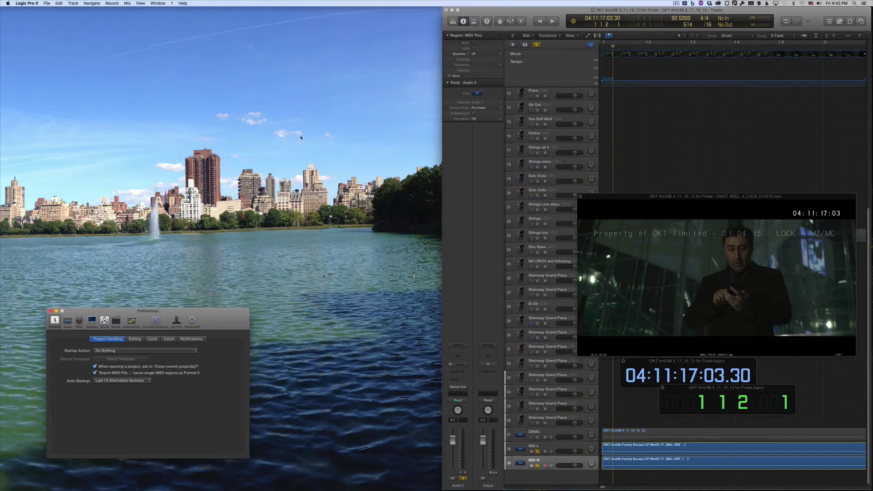
click(70, 325)
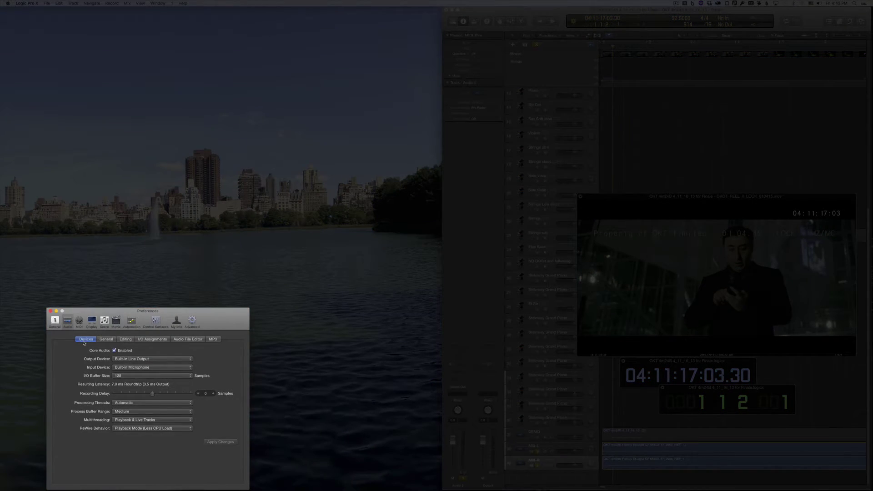
click(150, 429)
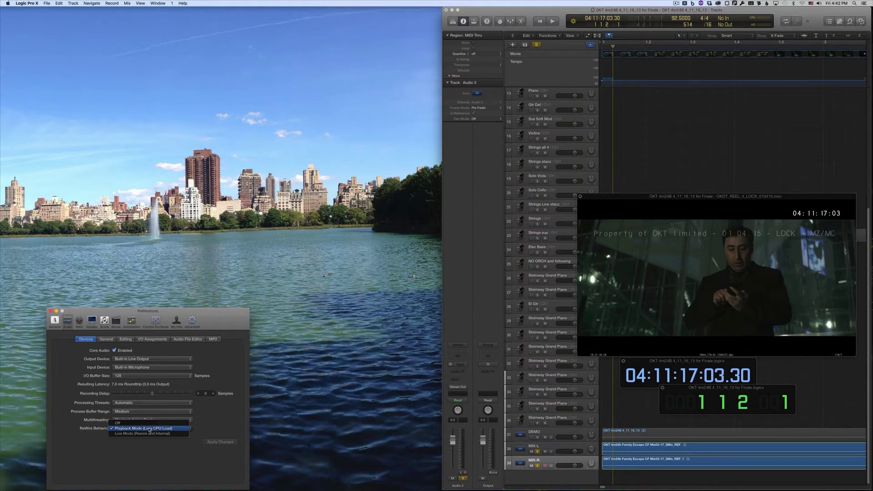
click(150, 428)
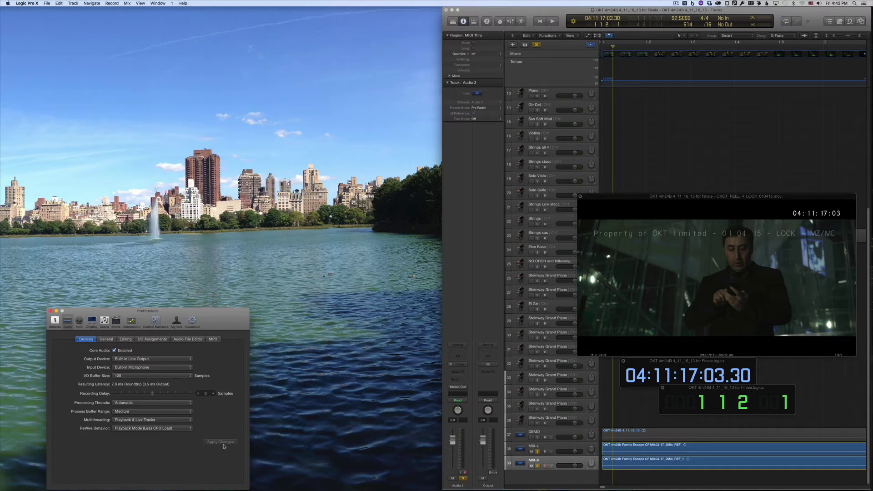
click(191, 321)
click(69, 324)
Step: Close Preferences, show the Mixer, and move the movie, timecode and bars/beats displays above it
click(50, 311)
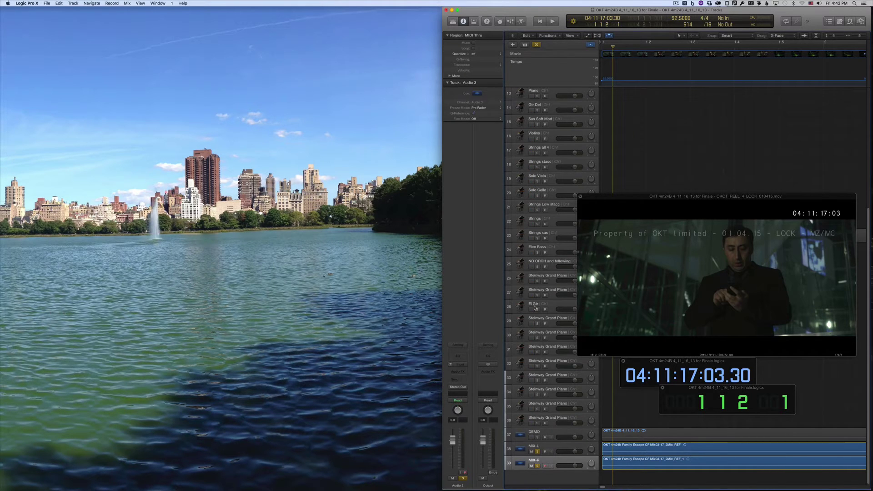
key(x)
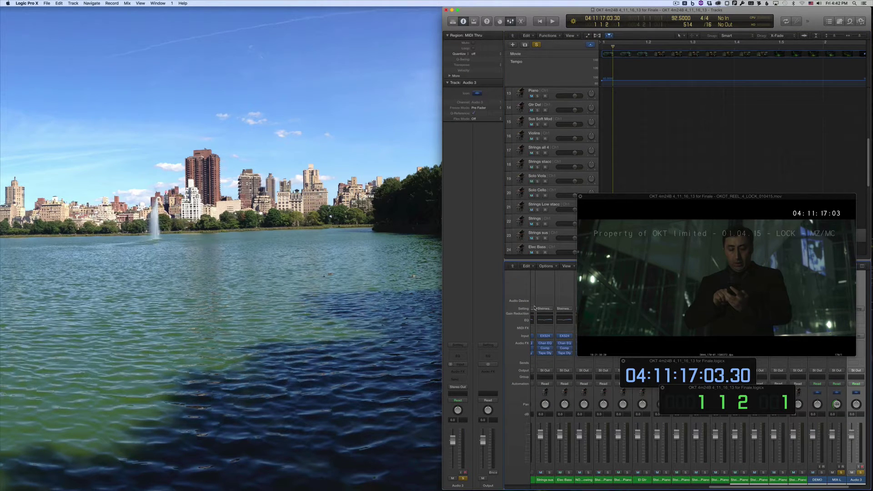
mouse_move(641, 348)
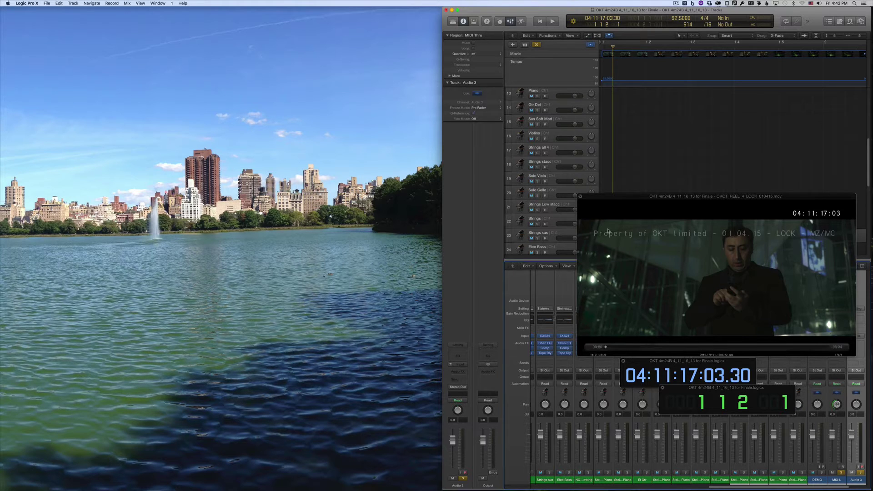
drag(630, 198, 630, 102)
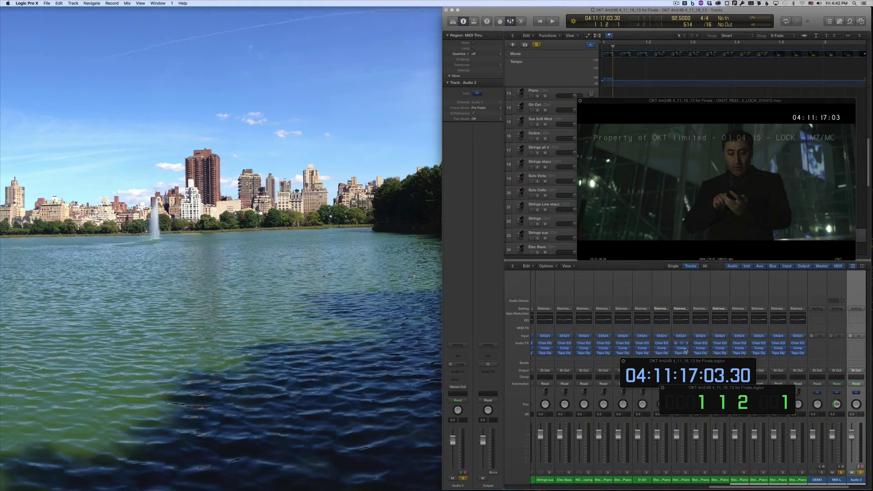
drag(686, 361, 696, 204)
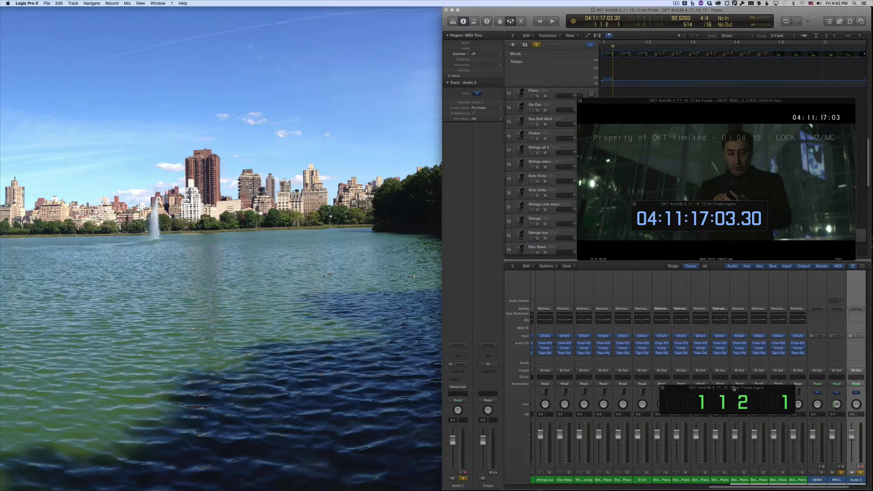
drag(734, 389, 772, 158)
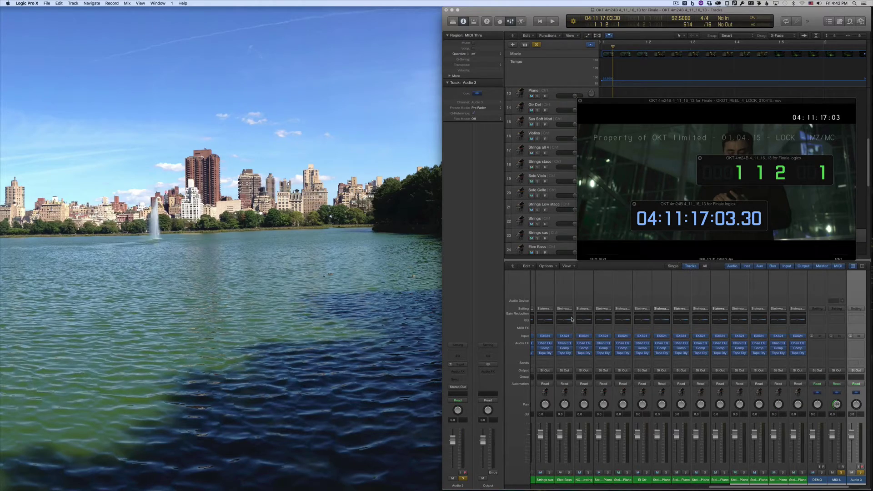
click(549, 267)
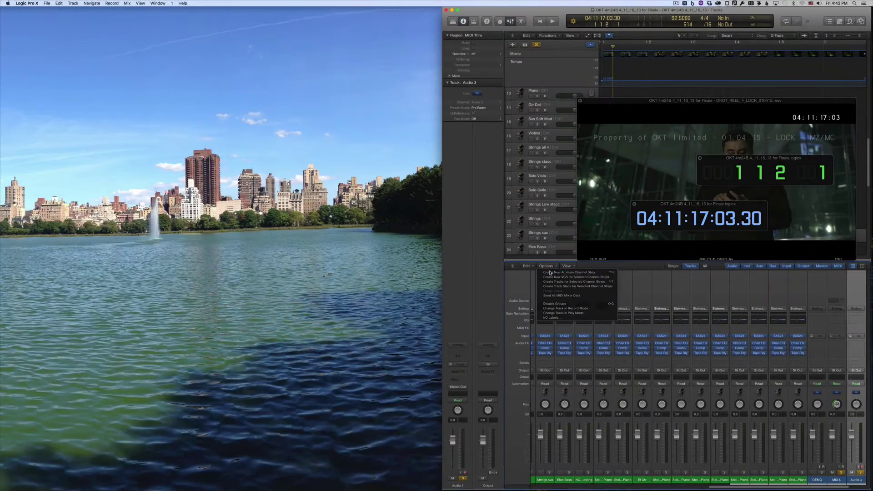
Step: Create an aux channel with input RW:Mix-L/R and its fader at 0 dB
click(550, 273)
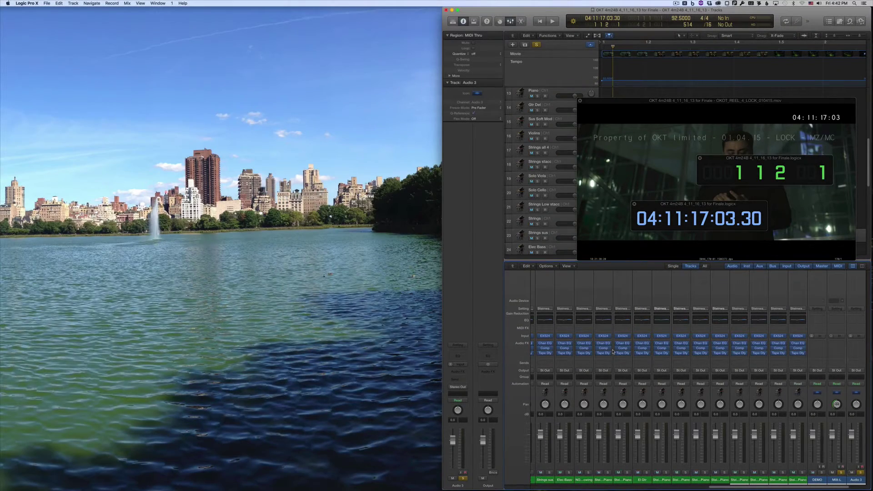
scroll(750, 386, right, 2)
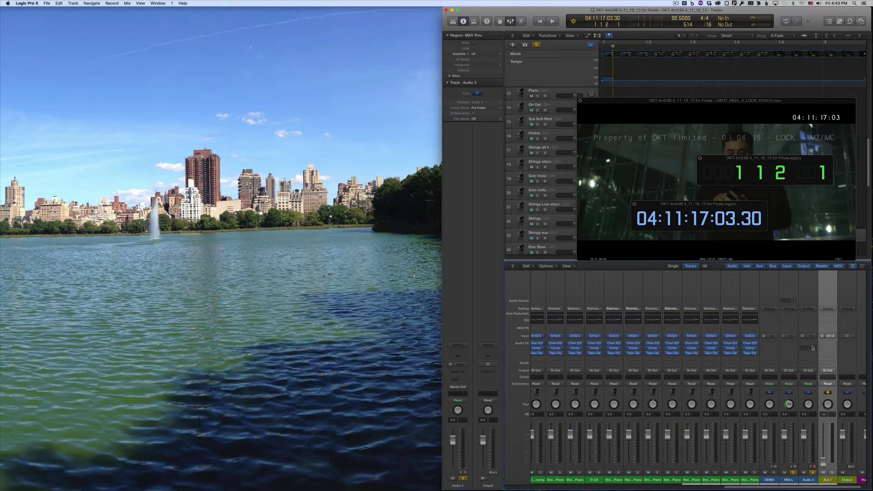
click(832, 337)
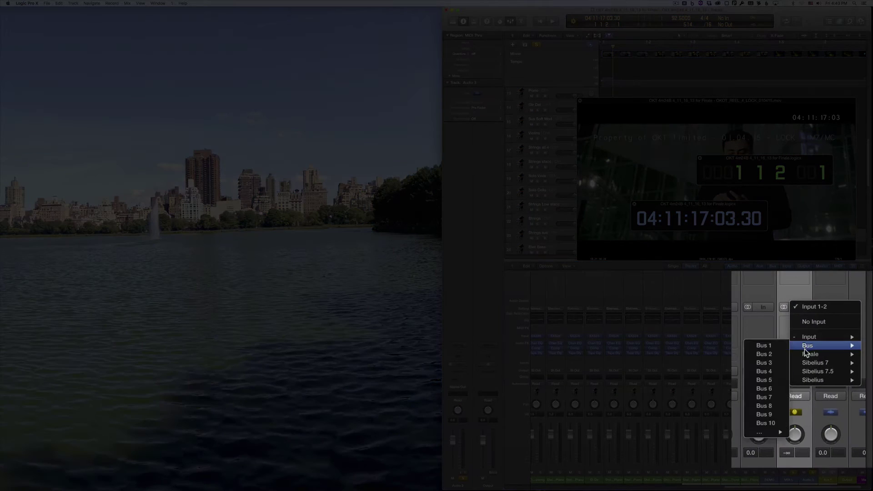
mouse_move(834, 362)
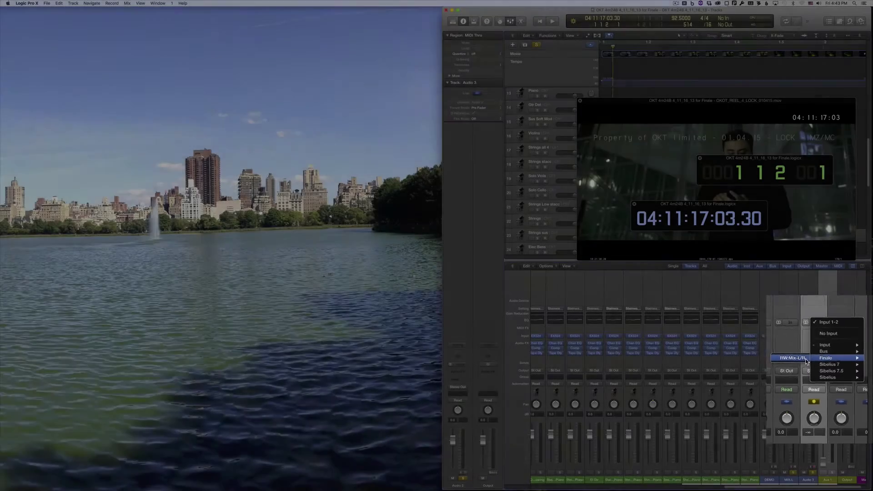
click(769, 355)
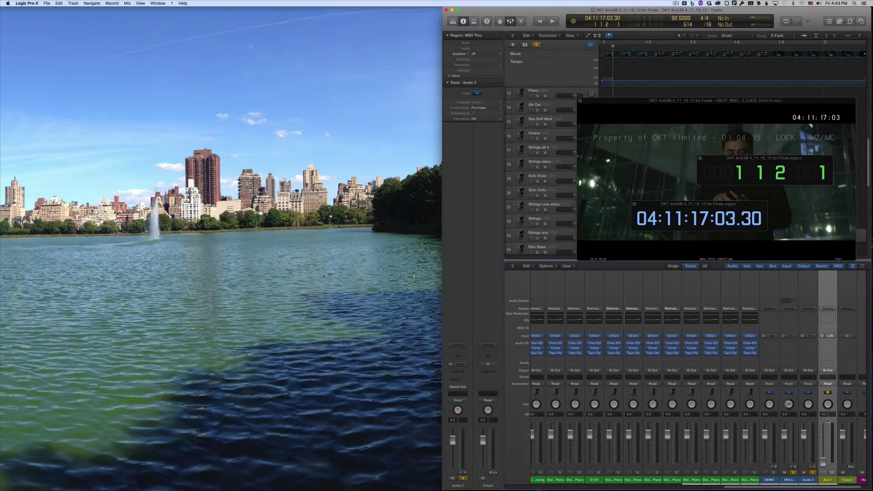
alt+click(825, 462)
Step: Rename the aux to 'Finale' and create an arrange track for it
double_click(831, 481)
text(Finale)
key(Return)
right_click(823, 316)
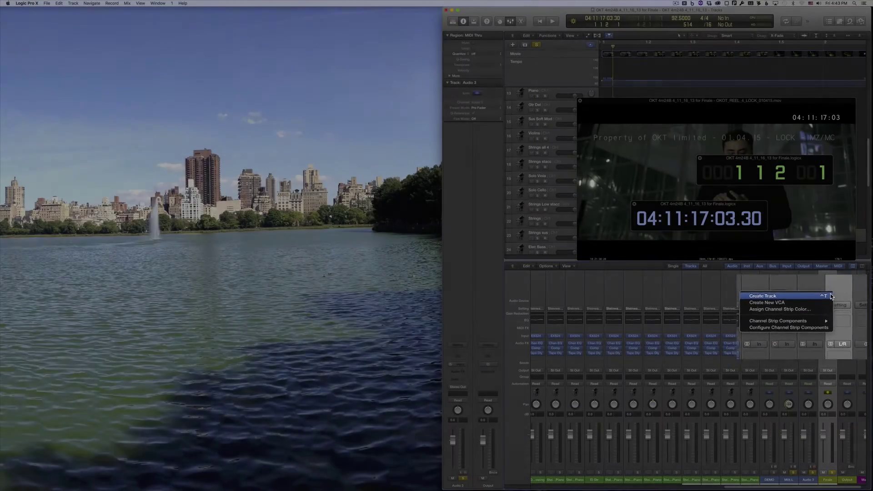
click(819, 288)
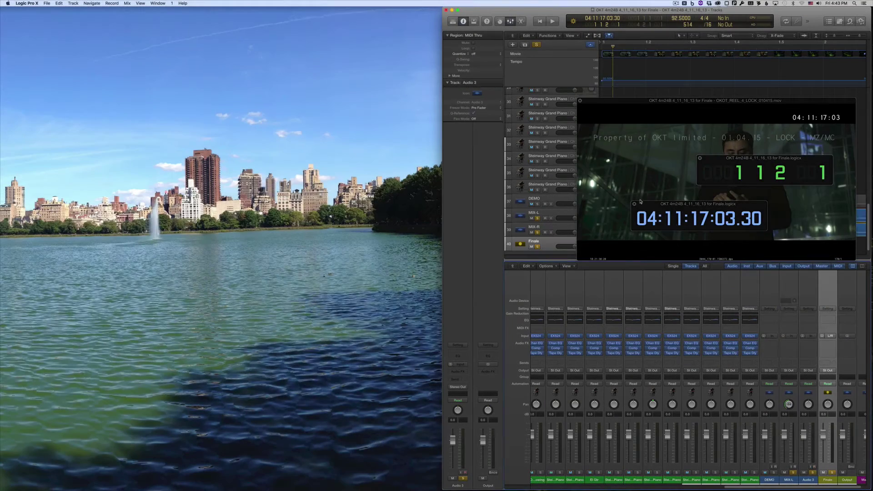
Step: Launch Finale through Spotlight search
key(super+space)
text(fin)
key(Escape)
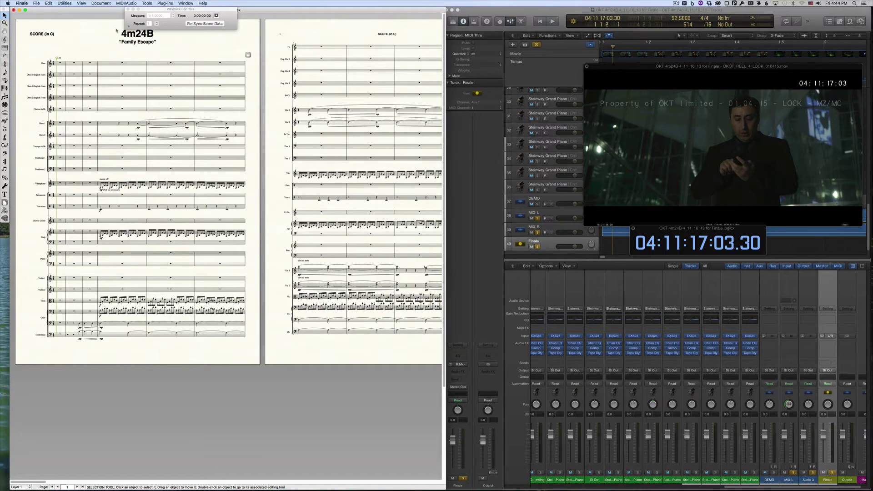
Step: Activate Finale's Playback Controls beside the 4m24B 'Family Escape' score
click(194, 9)
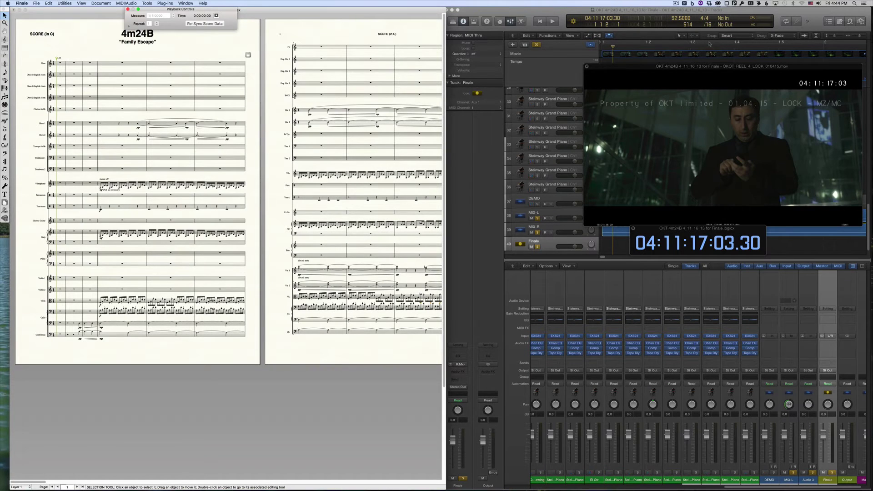
Step: Zoom the arrangement out to bars 1–10 and play from bar 4, restarting once at bar 4
click(867, 37)
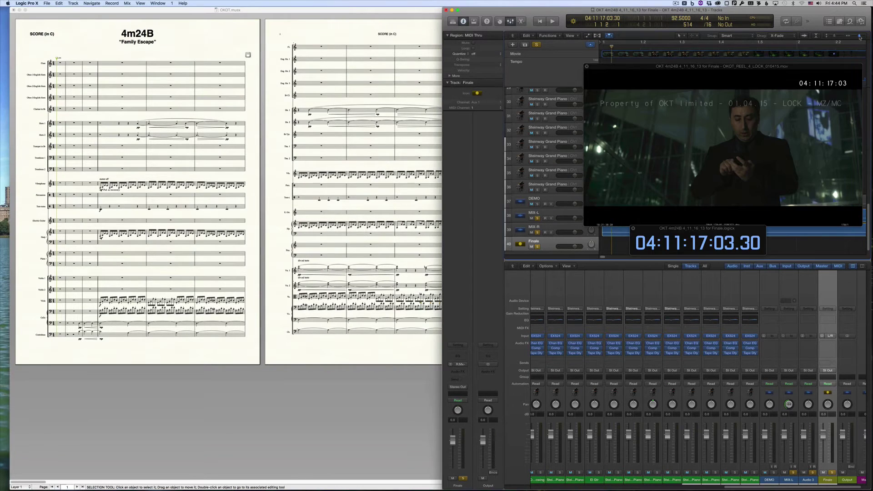
drag(867, 37, 858, 36)
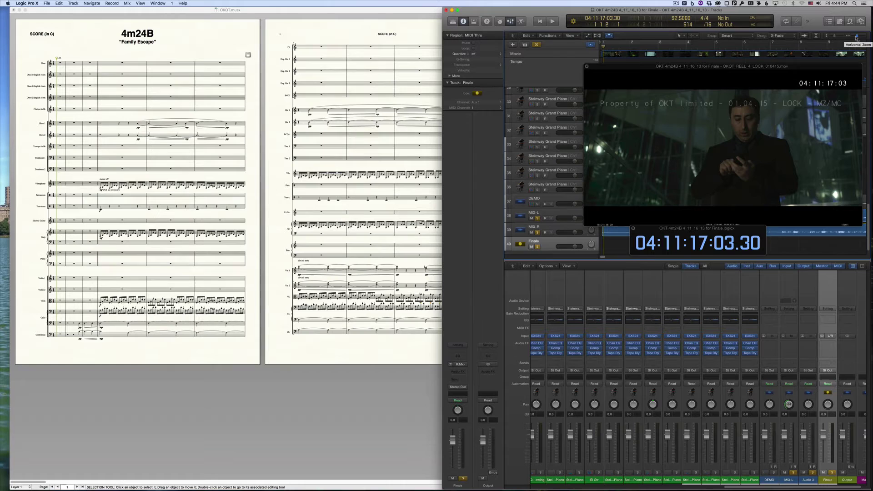
mouse_move(603, 45)
mouse_down()
mouse_move(842, 46)
mouse_move(603, 46)
mouse_up()
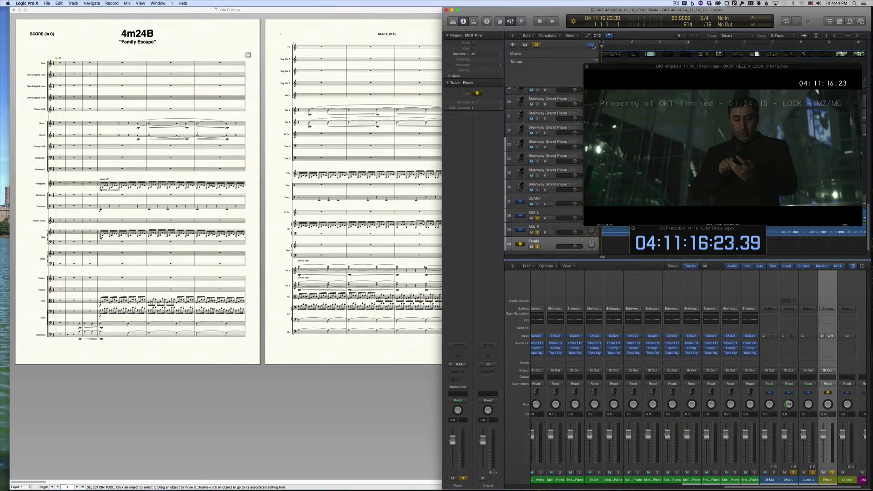
key(space)
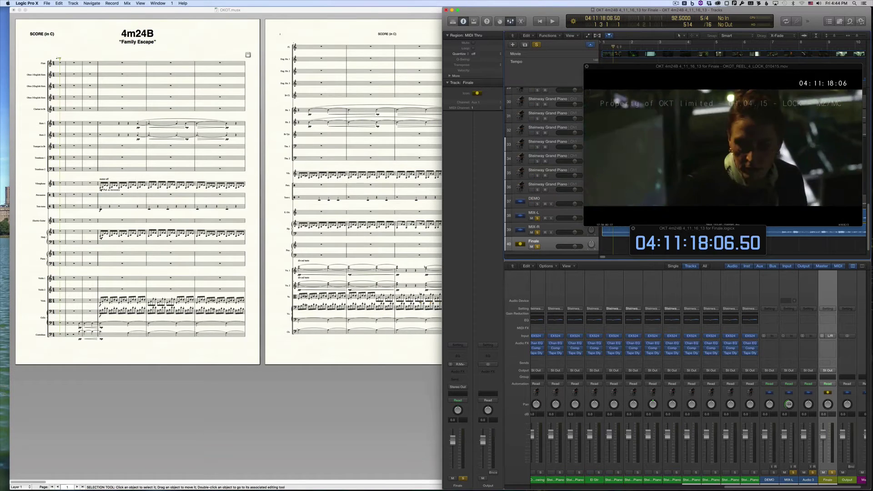
drag(641, 46, 687, 46)
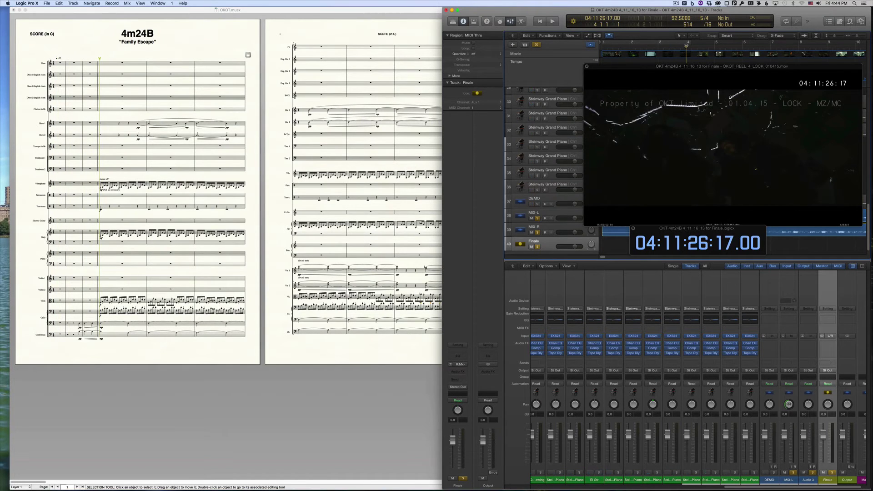
key(space)
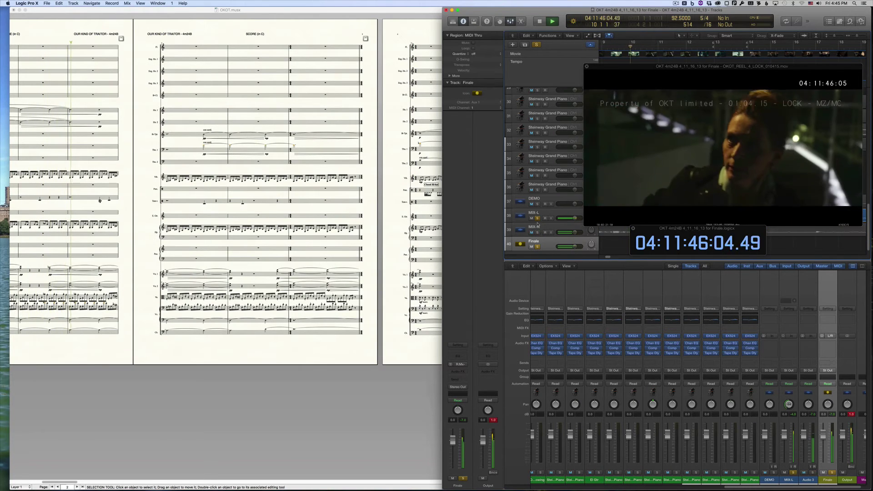
Step: Solo MIX-L and MIX-R during playback, then stop at timecode 04:11:59:17
click(538, 219)
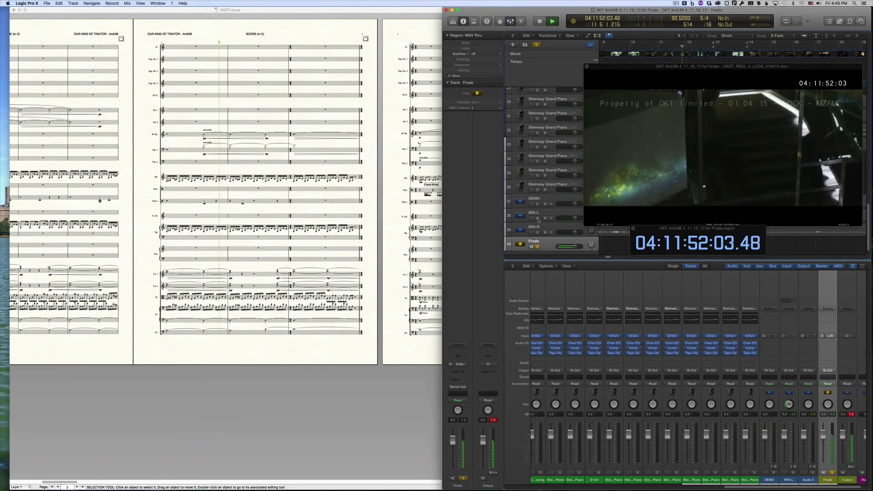
click(539, 218)
click(538, 232)
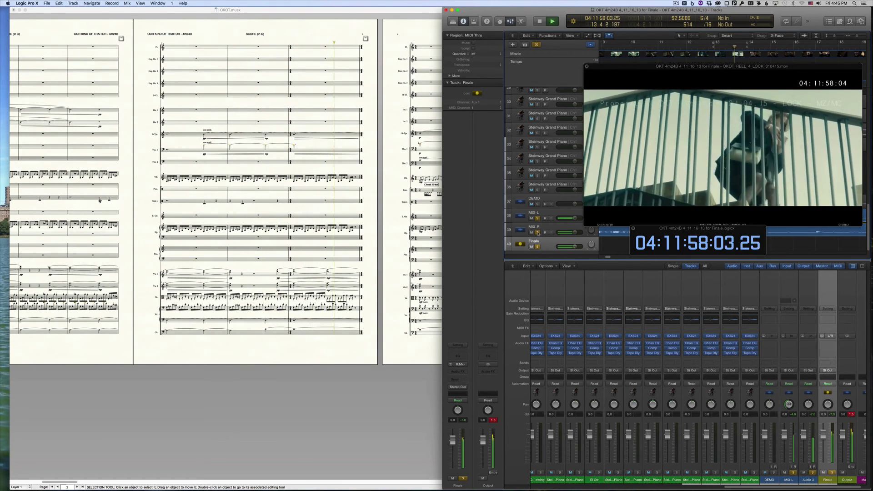
key(space)
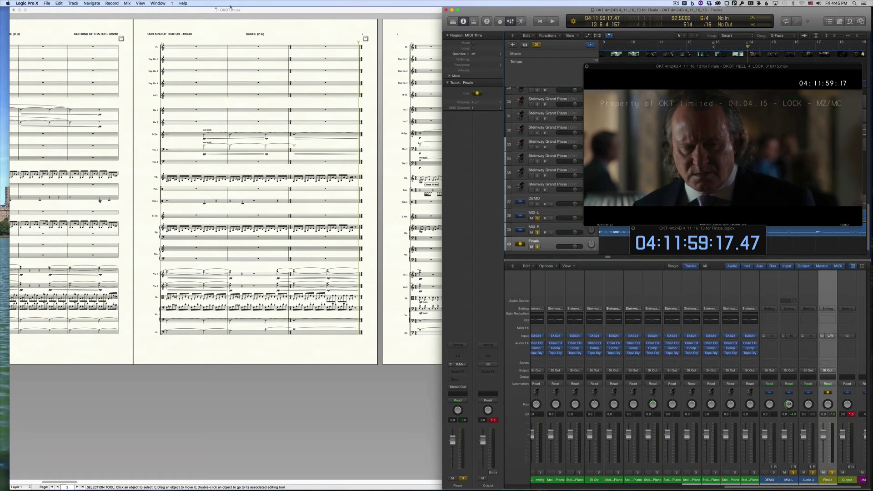
Step: Bring Finale forward and choose Reset ReWire under MIDI/Audio > Device Setup
click(204, 11)
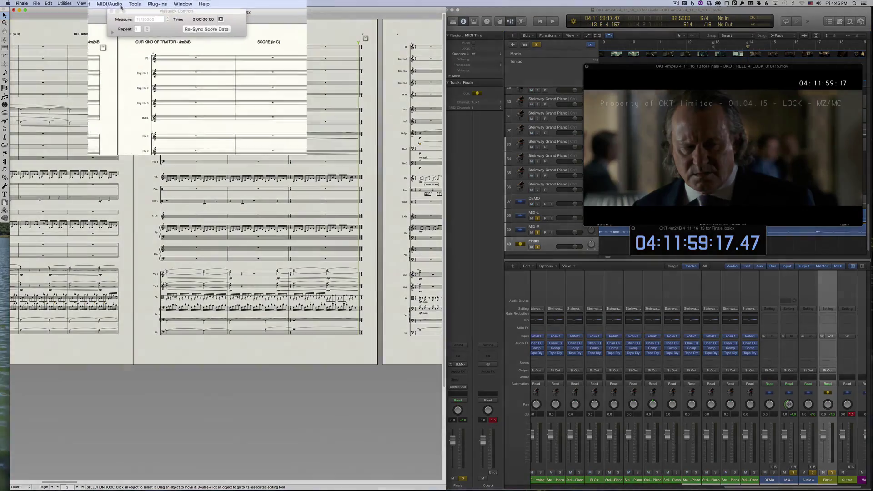
click(132, 3)
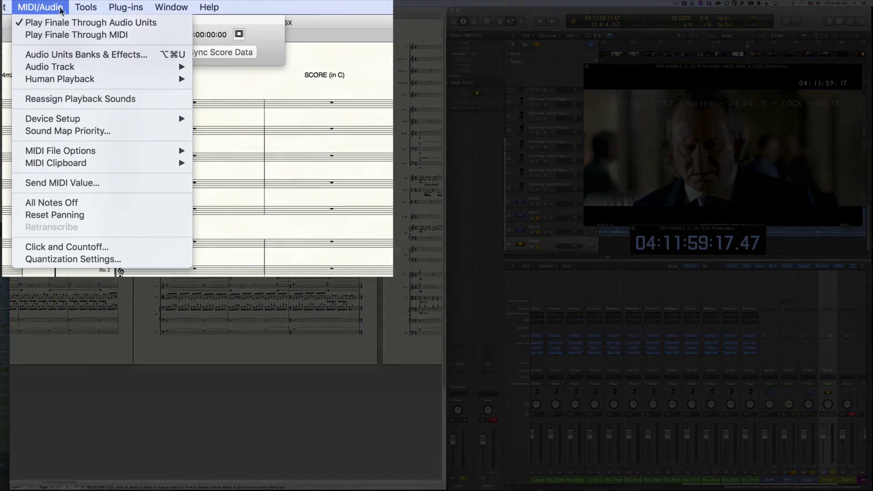
mouse_move(62, 119)
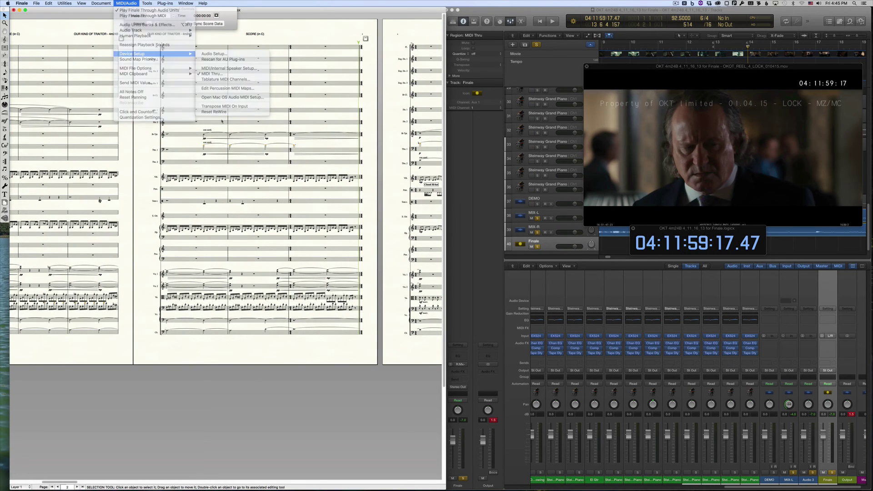
click(222, 121)
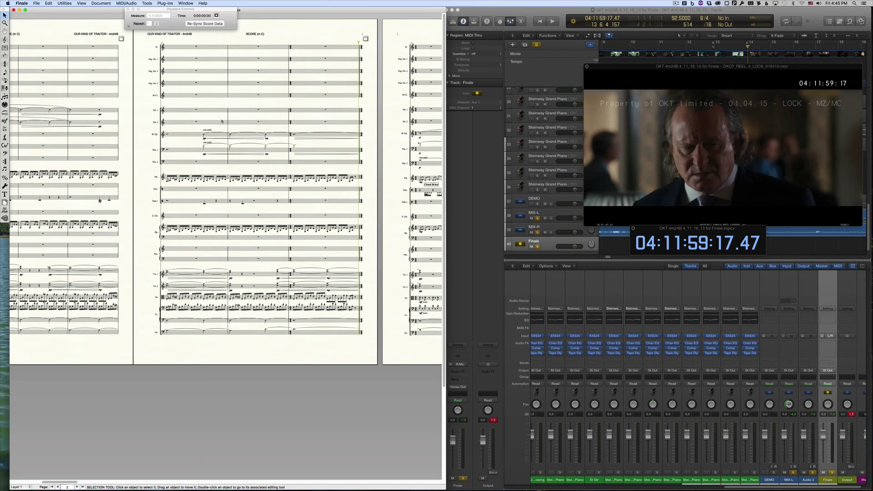